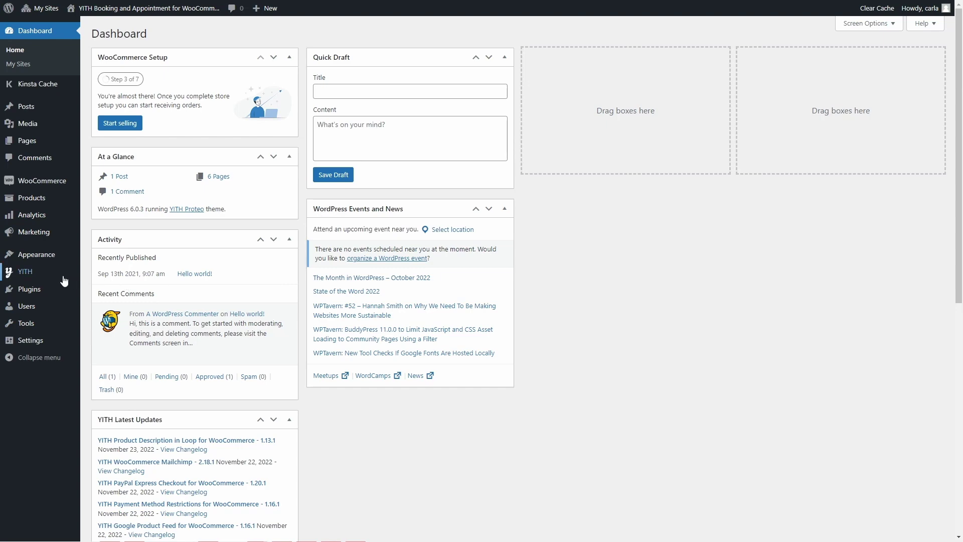
Switch the Search forms add-on module to YES, then open Configuration > Search Forms
{"action": "mouse_move", "coordinate": [64, 281]}
{"action": "left_click", "coordinate": [102, 276]}
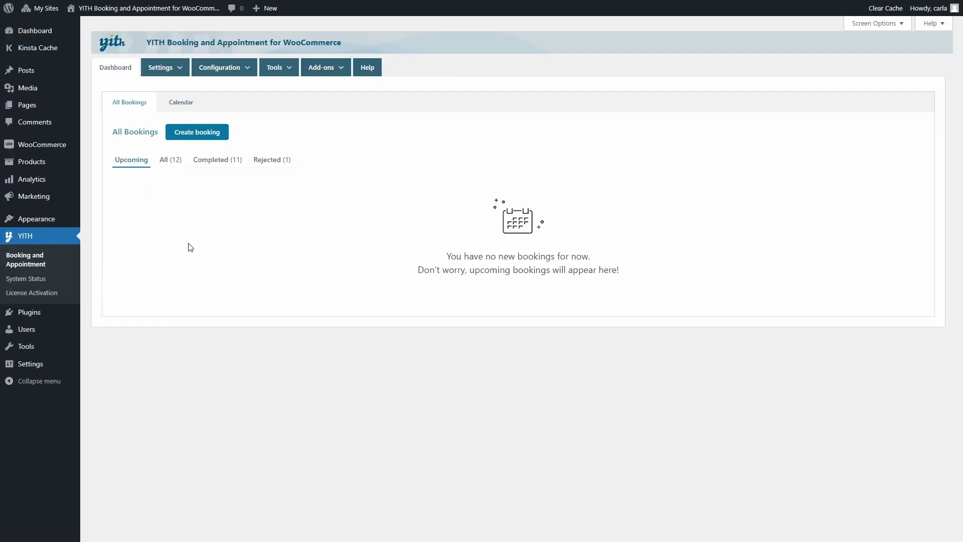
{"action": "mouse_move", "coordinate": [325, 74]}
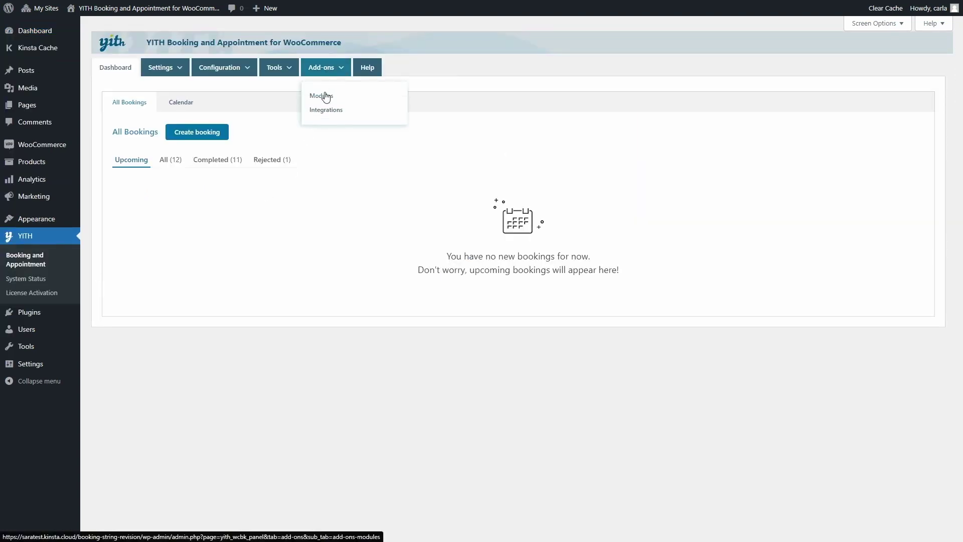
{"action": "left_click", "coordinate": [325, 96]}
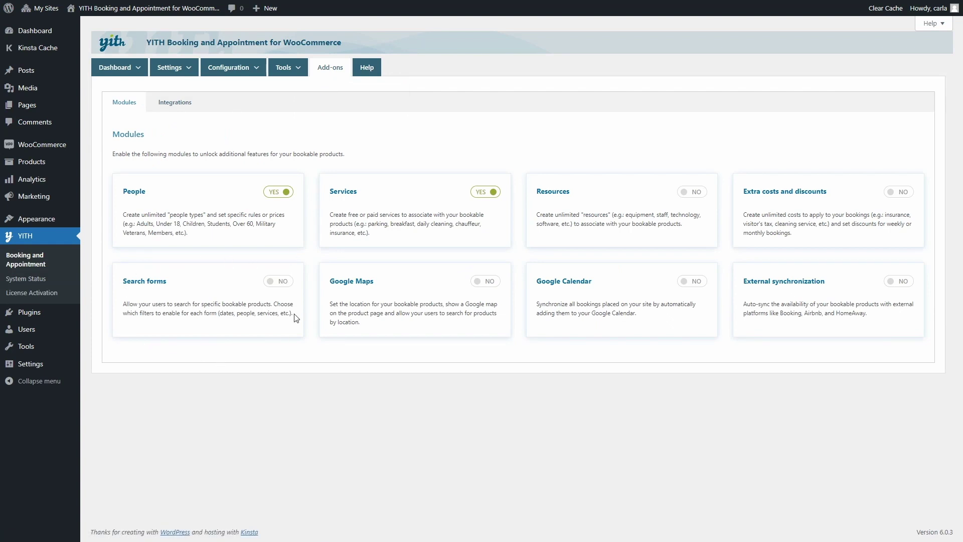
{"action": "left_click", "coordinate": [279, 285]}
{"action": "mouse_move", "coordinate": [243, 75]}
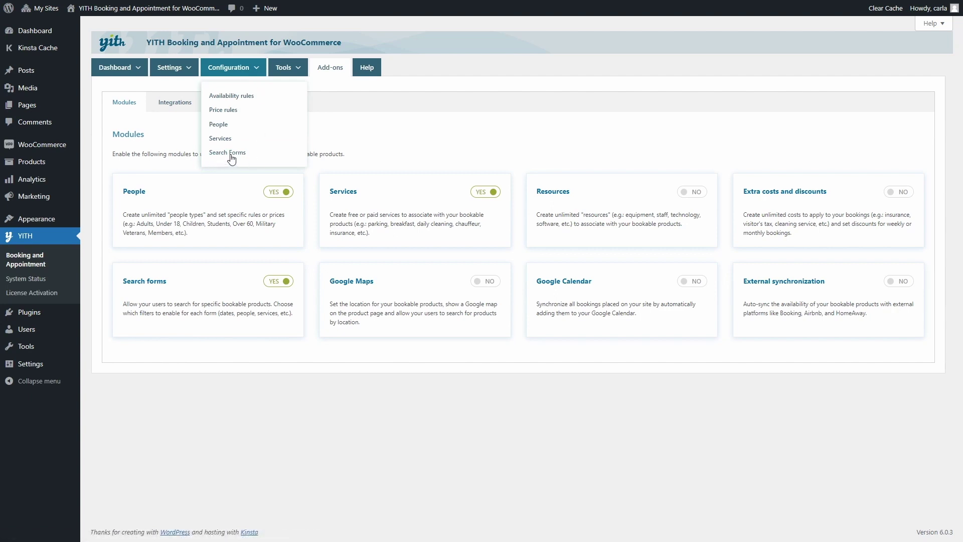
{"action": "left_click", "coordinate": [231, 157]}
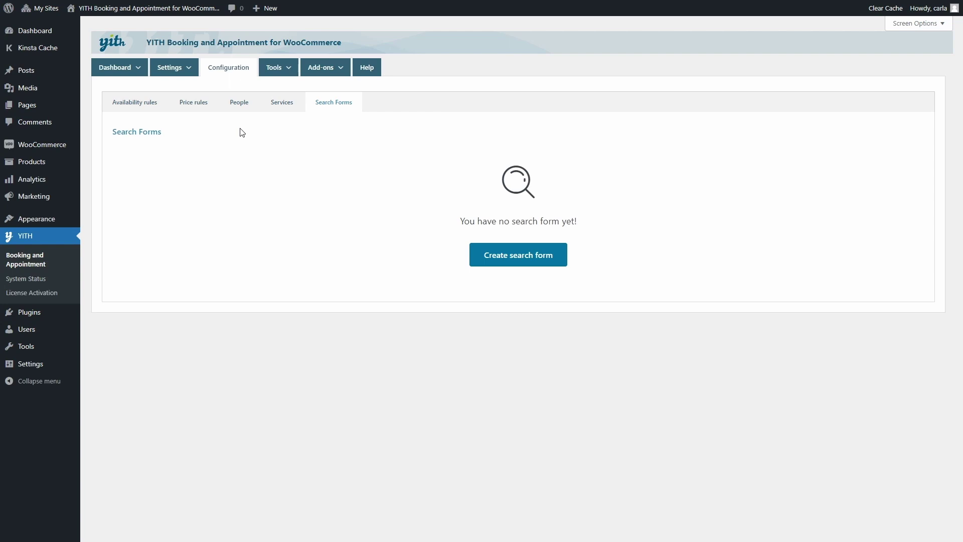
Create a new search form named 'Homepage search form'
{"action": "left_click", "coordinate": [506, 260]}
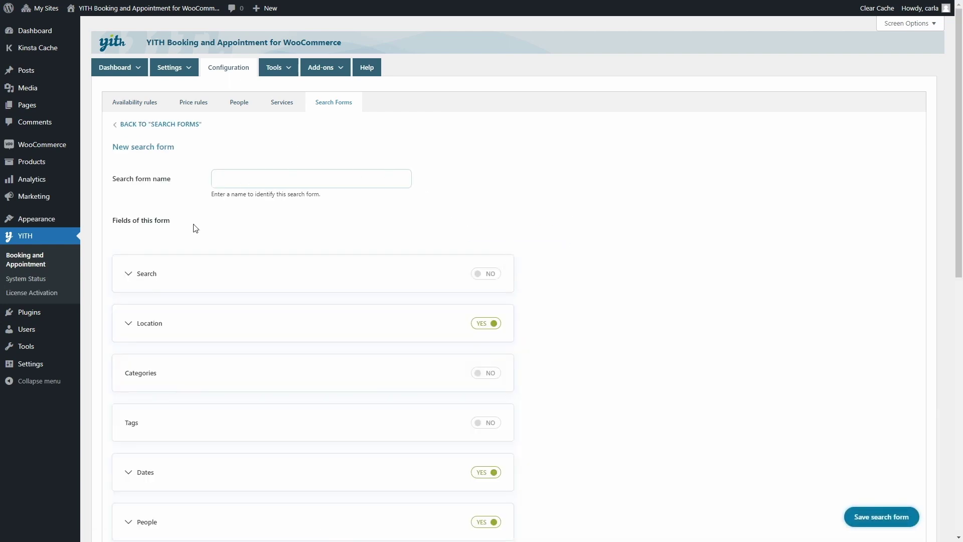
{"action": "scroll", "coordinate": [196, 228], "scroll_direction": "down", "scroll_amount": 7}
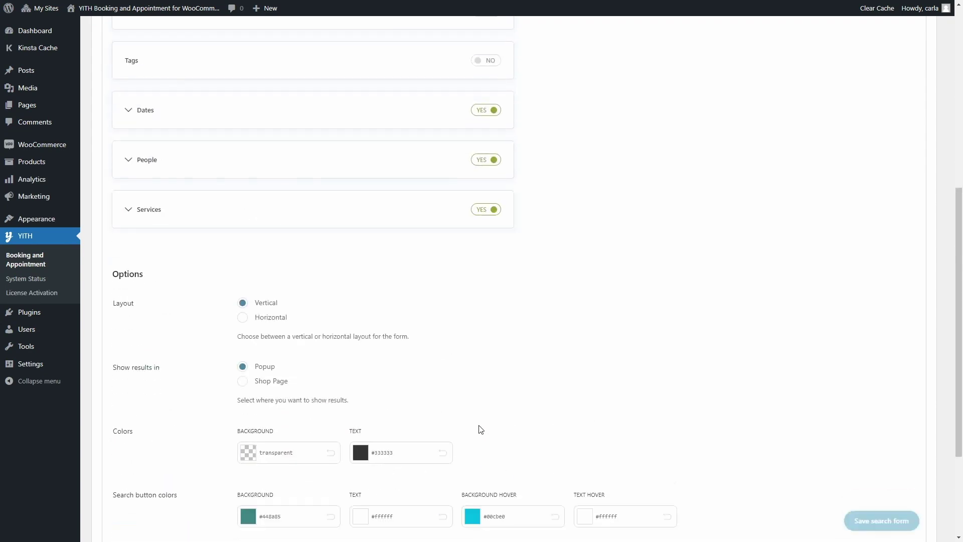
{"action": "scroll", "coordinate": [481, 429], "scroll_direction": "up", "scroll_amount": 7}
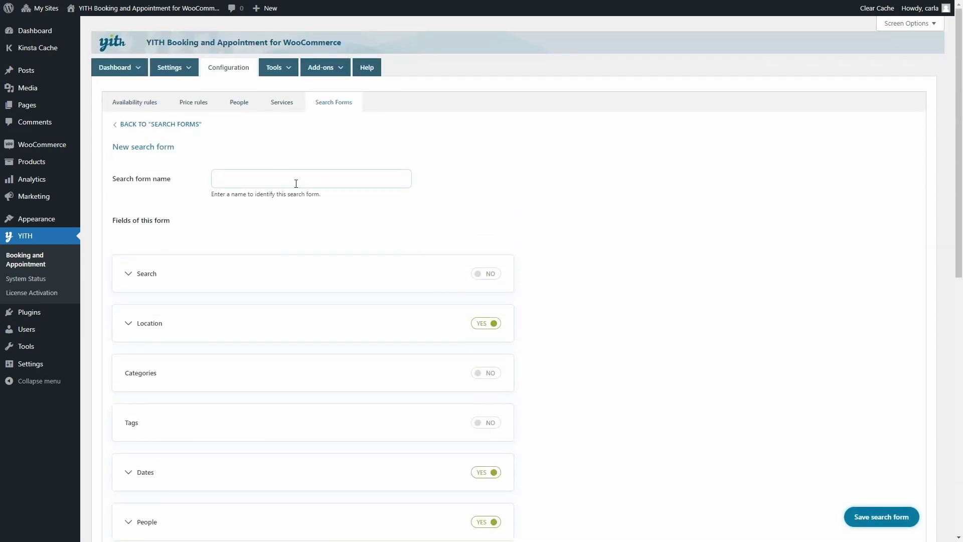
{"action": "left_click", "coordinate": [296, 184]}
{"action": "type", "text": "Homepage search form"}
Leave the Search field off and set Location's Show distance range to NO
{"action": "scroll", "coordinate": [195, 235], "scroll_direction": "down", "scroll_amount": 2}
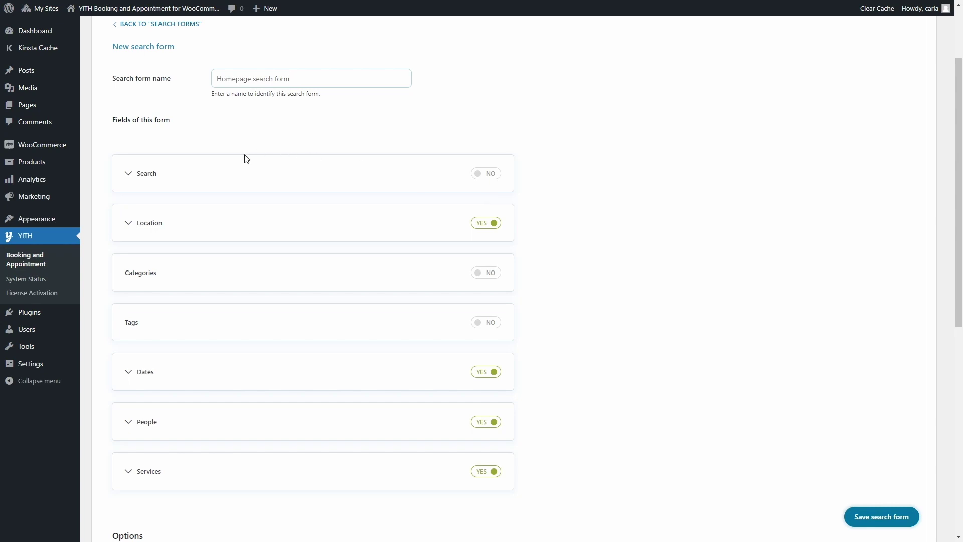
{"action": "left_click", "coordinate": [129, 174]}
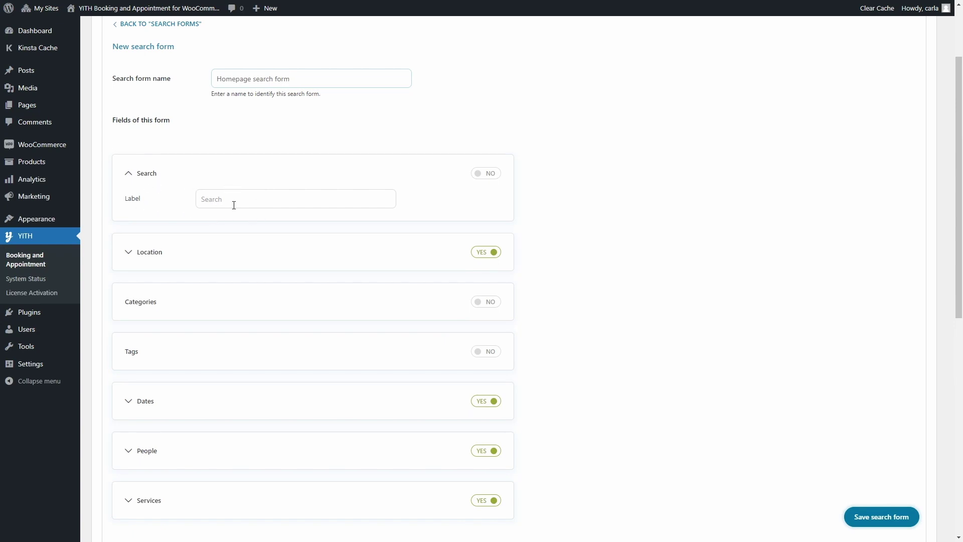
{"action": "left_click", "coordinate": [483, 180]}
{"action": "left_click", "coordinate": [482, 181]}
{"action": "scroll", "coordinate": [483, 181], "scroll_direction": "down", "scroll_amount": 1}
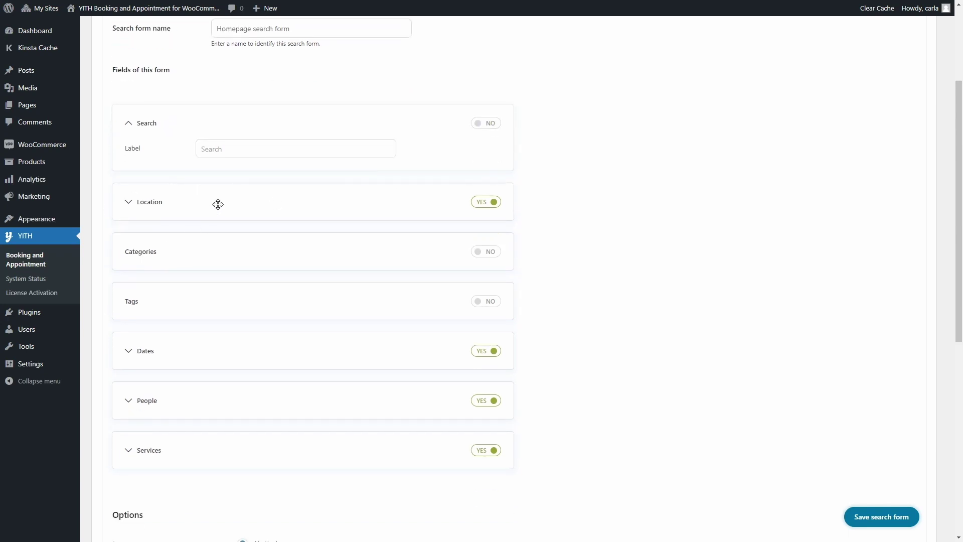
{"action": "left_click", "coordinate": [127, 211]}
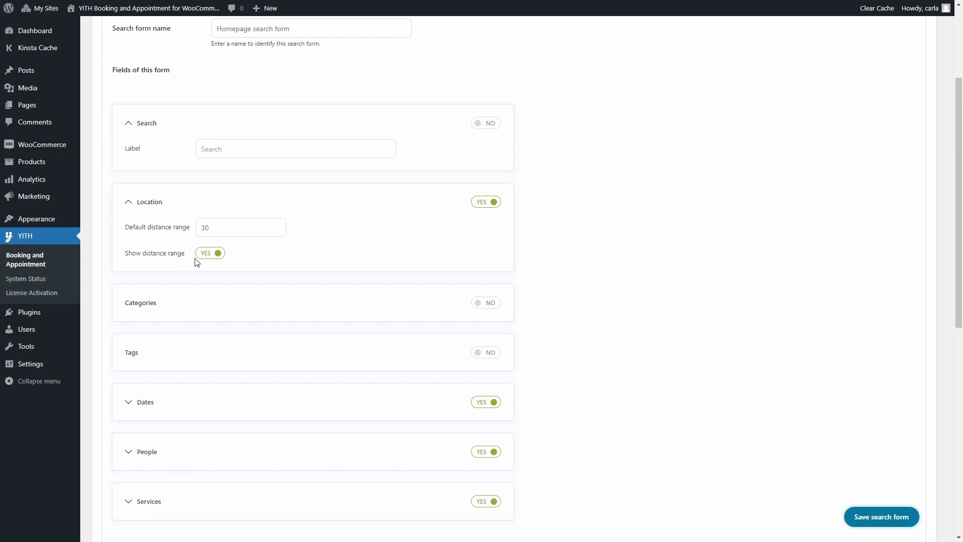
{"action": "left_click", "coordinate": [208, 257]}
{"action": "scroll", "coordinate": [207, 257], "scroll_direction": "down", "scroll_amount": 2}
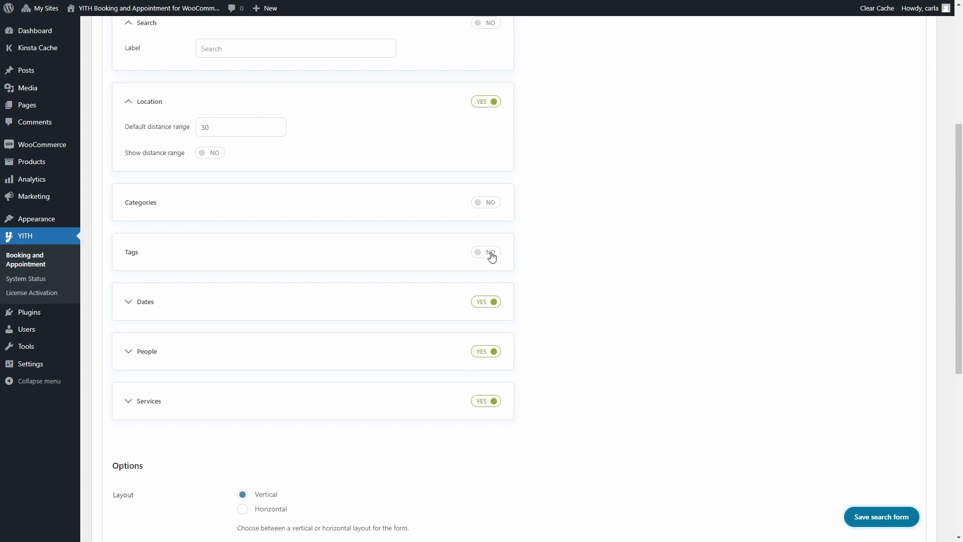
{"action": "scroll", "coordinate": [492, 256], "scroll_direction": "up", "scroll_amount": 5}
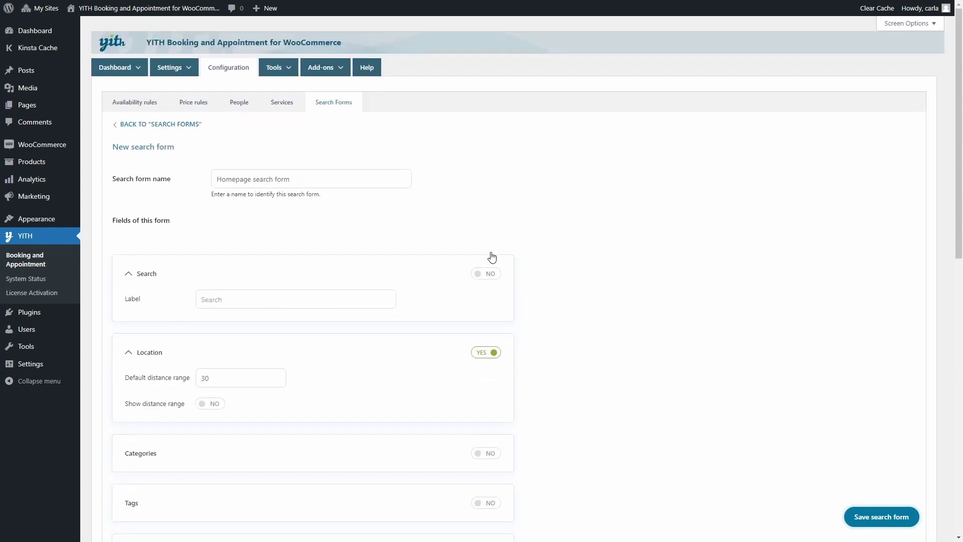
{"action": "mouse_move", "coordinate": [176, 69]}
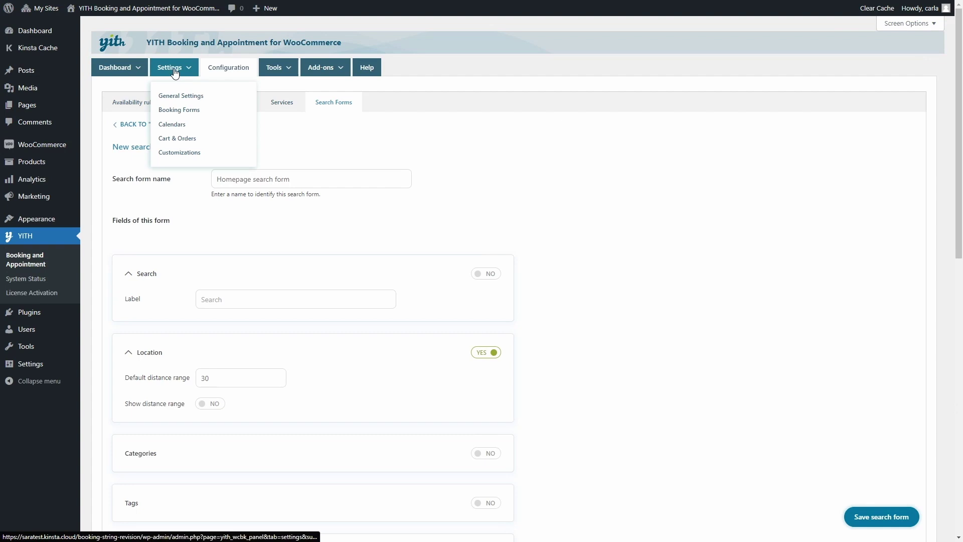
{"action": "left_click", "coordinate": [178, 98]}
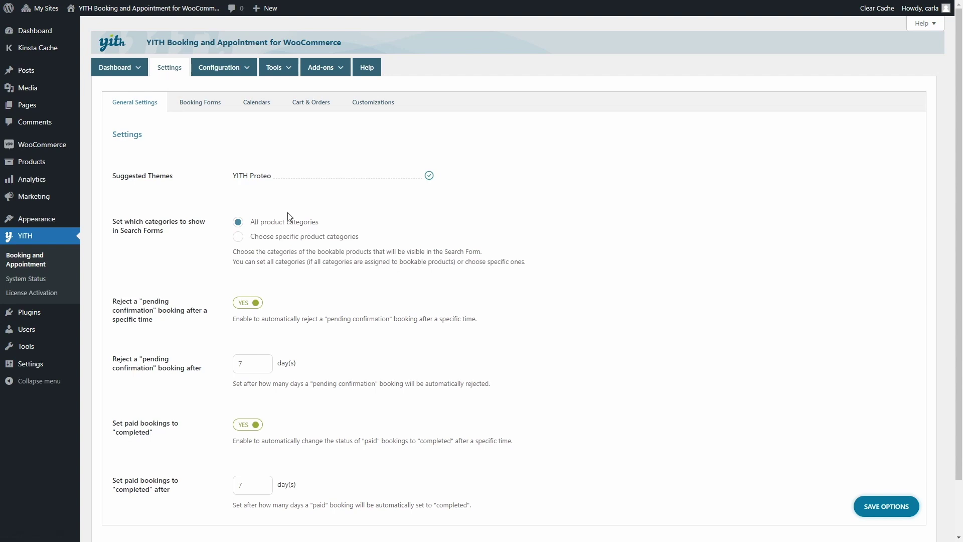
{"action": "left_click", "coordinate": [237, 238]}
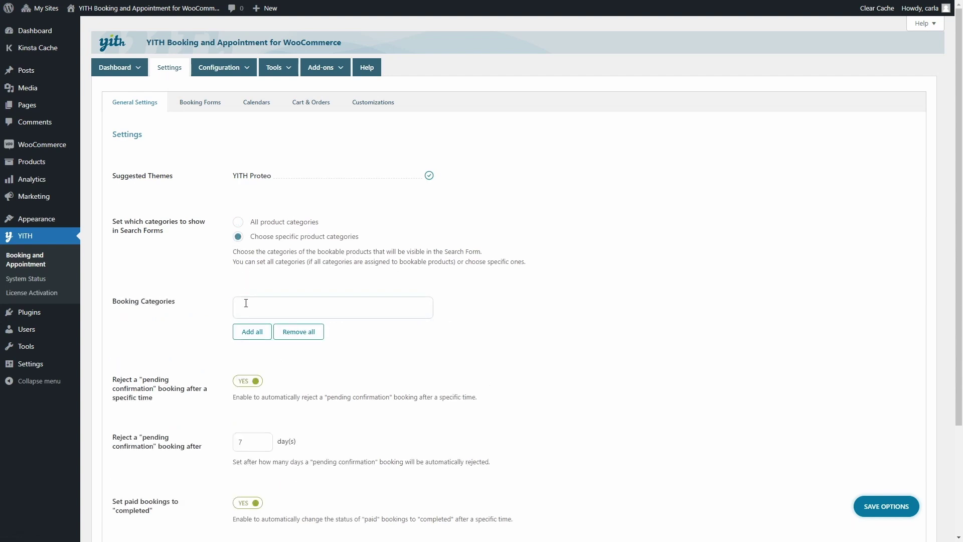
{"action": "left_click", "coordinate": [241, 224]}
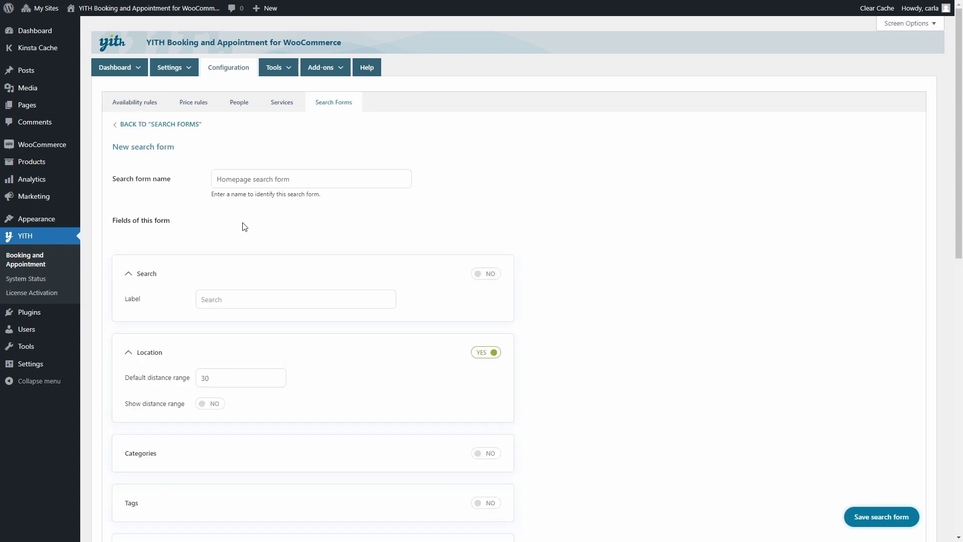
Set the Dates field to Show date range picker selector and expand the People options
{"action": "scroll", "coordinate": [243, 224], "scroll_direction": "down", "scroll_amount": 8}
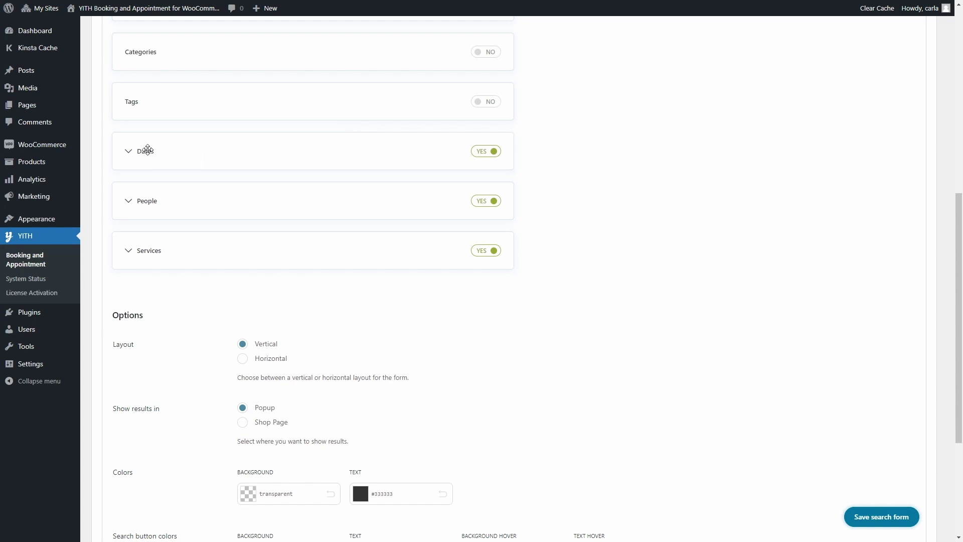
{"action": "left_click", "coordinate": [136, 151]}
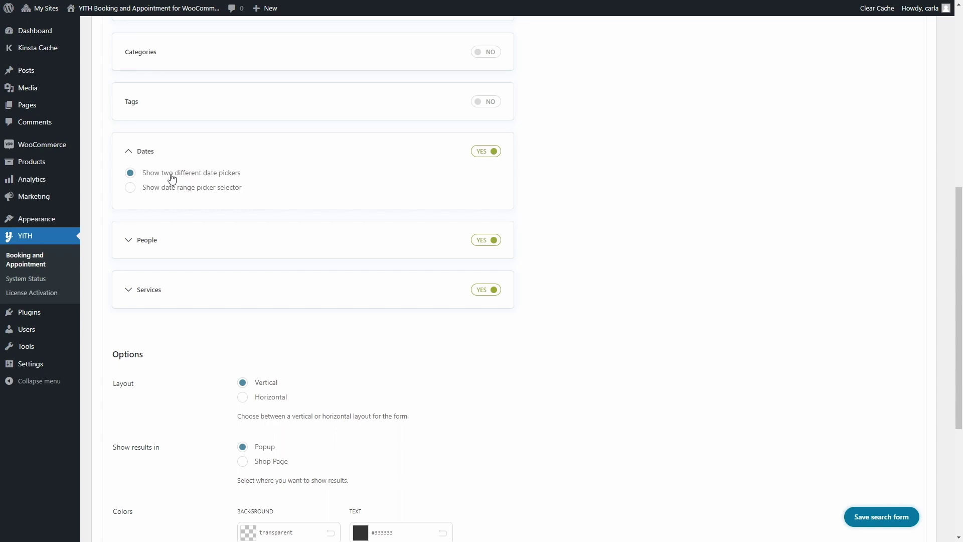
{"action": "left_click", "coordinate": [155, 196]}
{"action": "left_click", "coordinate": [136, 244]}
{"action": "scroll", "coordinate": [135, 245], "scroll_direction": "down", "scroll_amount": 1}
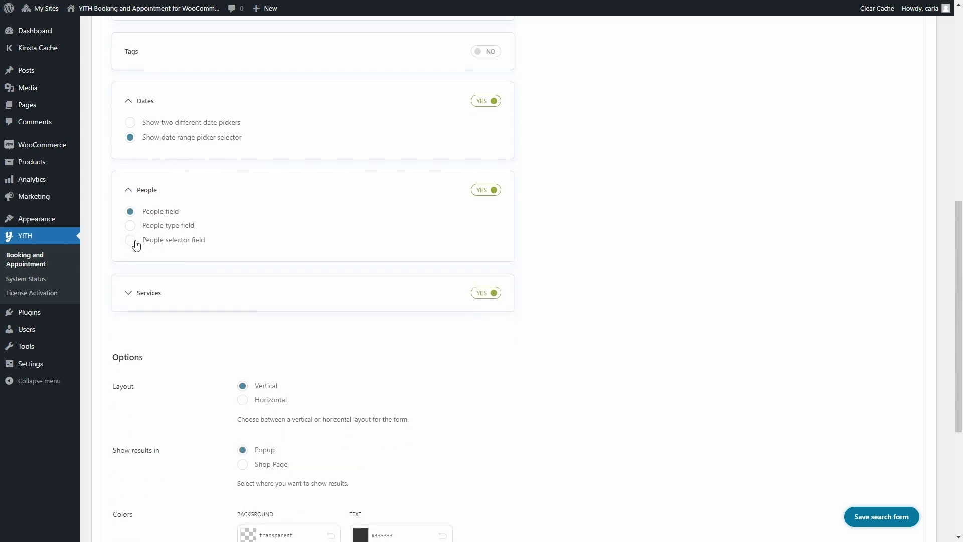
Choose the People selector field, switch Services to NO, and set Layout to Horizontal
{"action": "left_click", "coordinate": [168, 246]}
{"action": "scroll", "coordinate": [168, 246], "scroll_direction": "down", "scroll_amount": 2}
{"action": "left_click", "coordinate": [129, 200]}
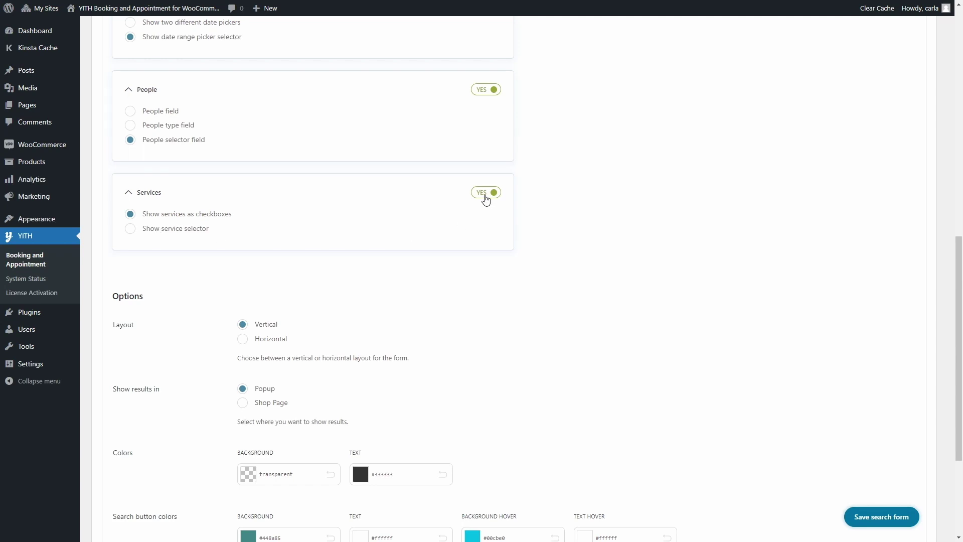
{"action": "left_click", "coordinate": [487, 199]}
{"action": "scroll", "coordinate": [486, 199], "scroll_direction": "down", "scroll_amount": 3}
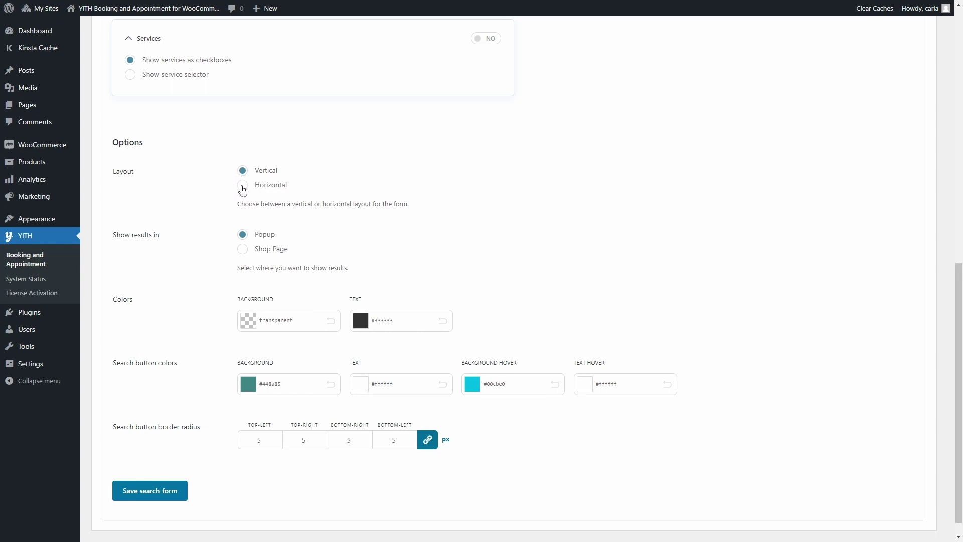
{"action": "left_click", "coordinate": [243, 185]}
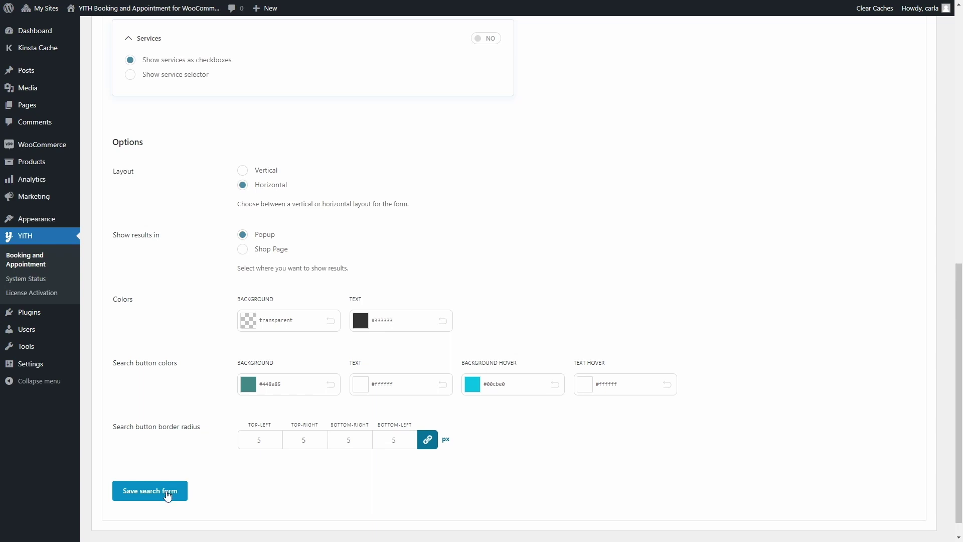
Save the Homepage search form, go back to Search Forms, and copy its shortcode
{"action": "left_click", "coordinate": [168, 492]}
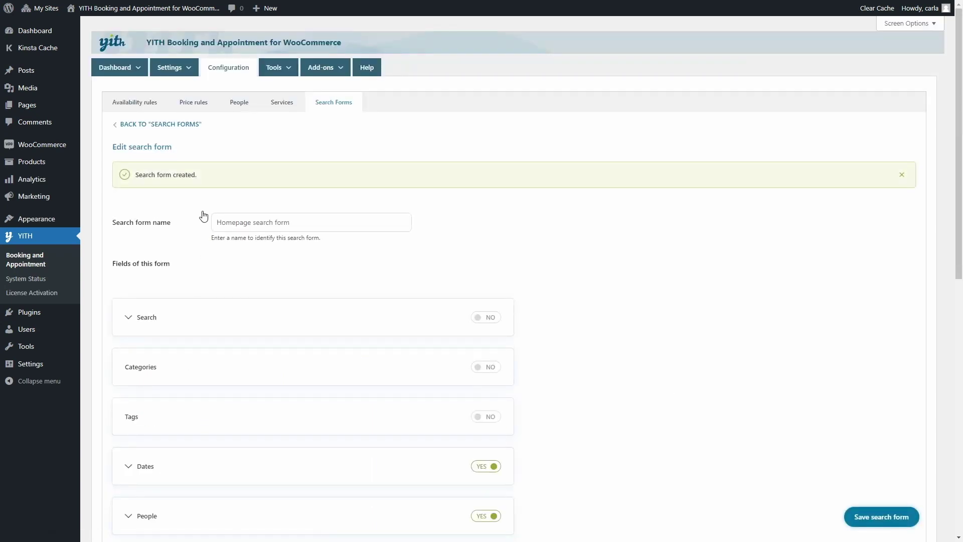
{"action": "left_click", "coordinate": [149, 129]}
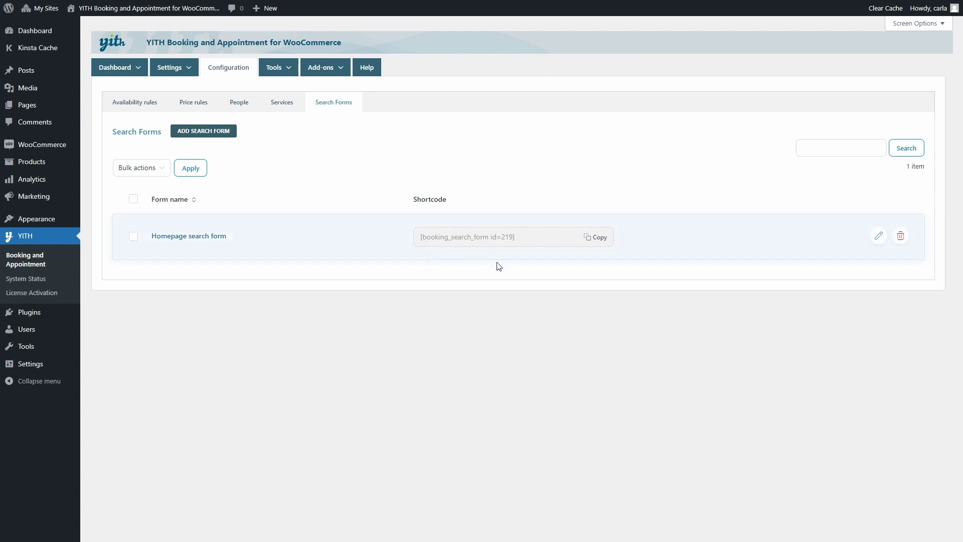
{"action": "left_click", "coordinate": [590, 245]}
Add a Shortcode block with [booking_search_form id=219] inside the Homepage cover and update the page
{"action": "left_click", "coordinate": [65, 110]}
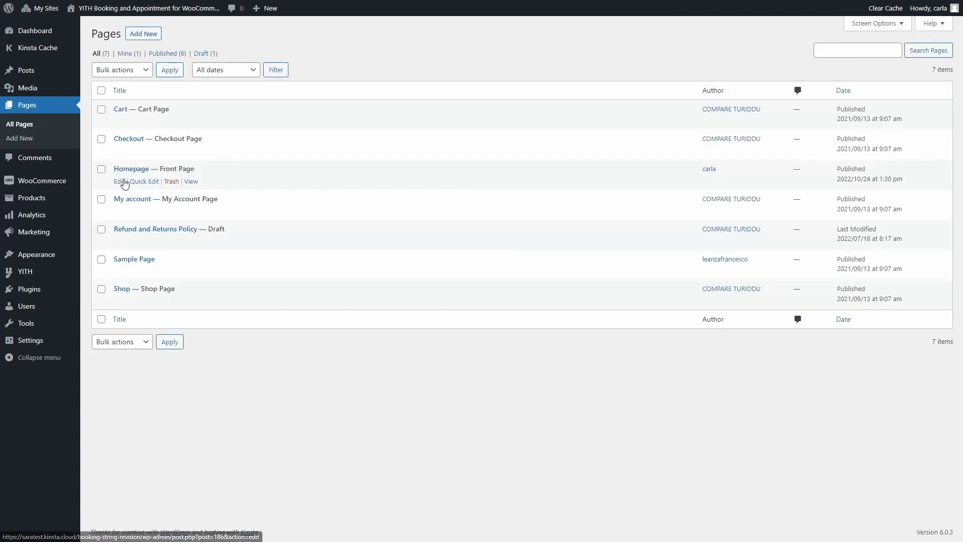
{"action": "left_click", "coordinate": [119, 182]}
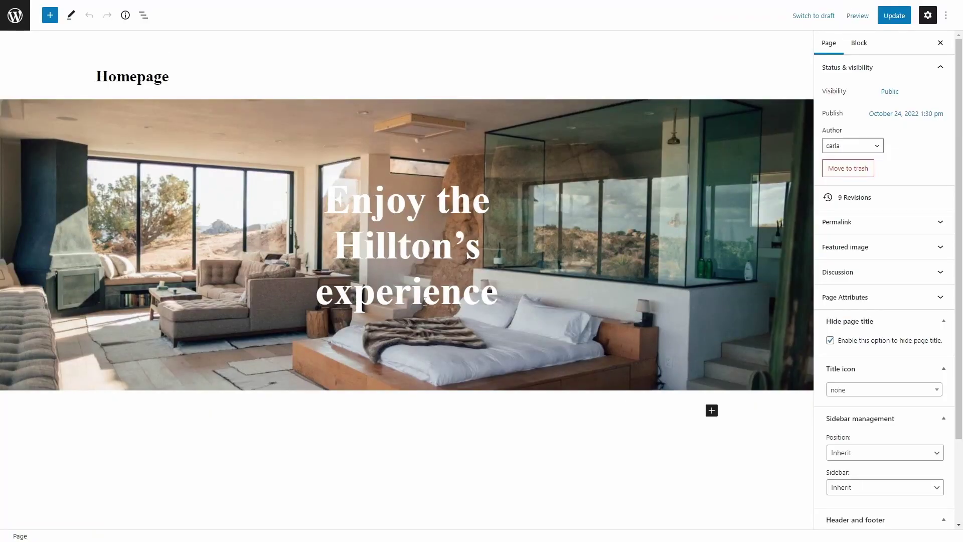
{"action": "left_click", "coordinate": [472, 344]}
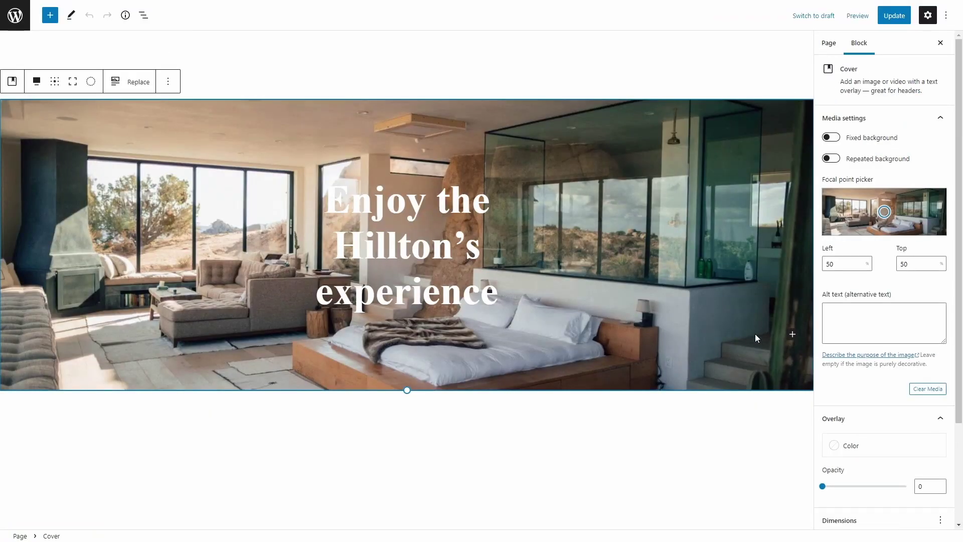
{"action": "left_click", "coordinate": [792, 333]}
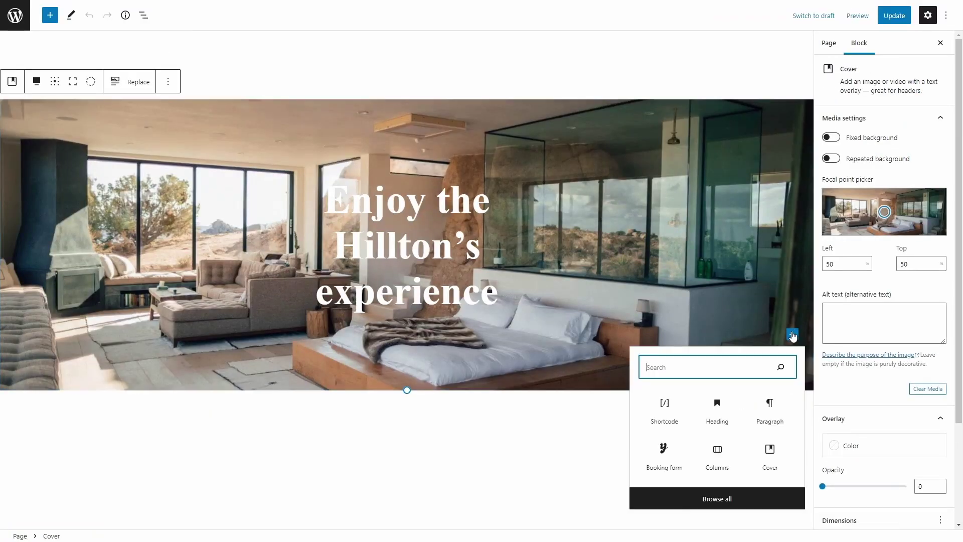
{"action": "left_click", "coordinate": [661, 412]}
{"action": "key", "text": "ctrl+v"}
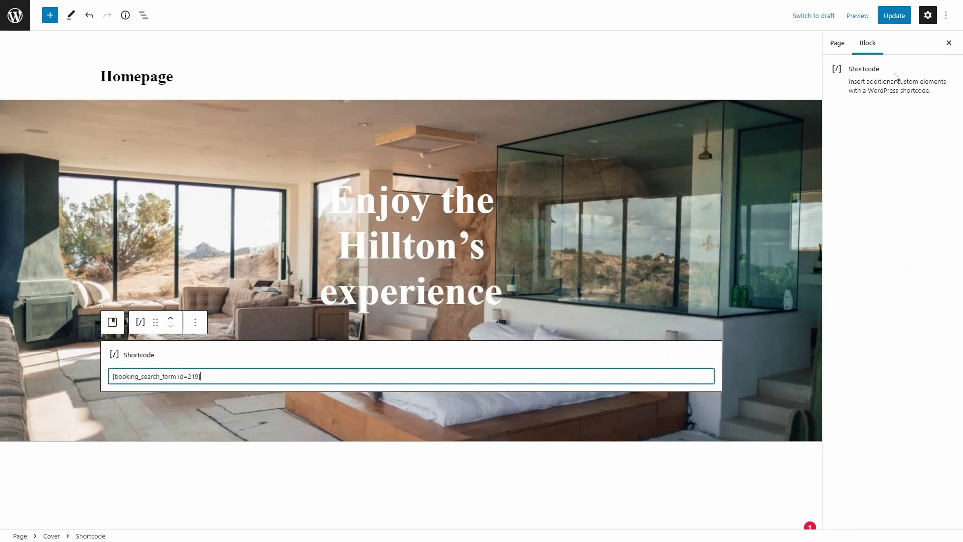
{"action": "left_click", "coordinate": [895, 15]}
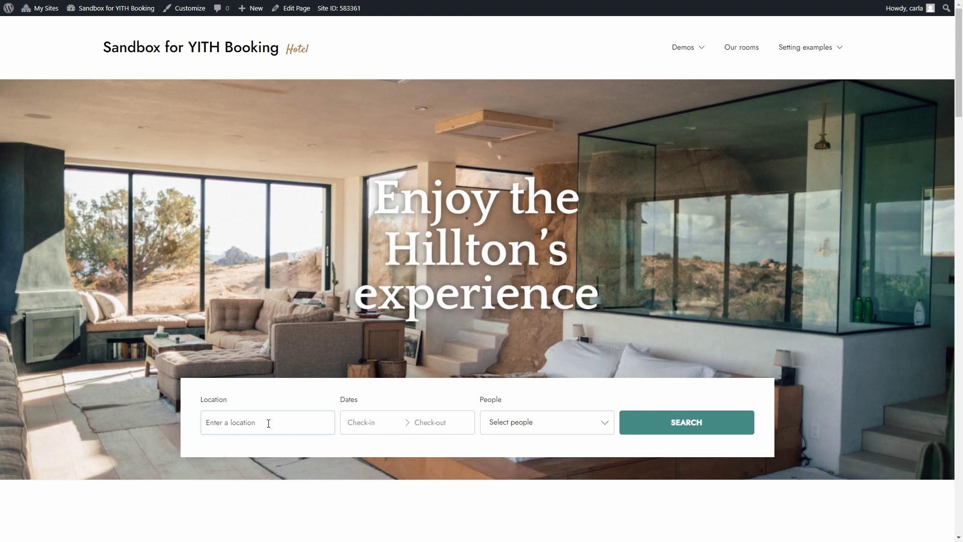
Search the homepage form for Rome, Italy, 16–17 December, with 2 adults and 1 child
{"action": "type", "text": "Rome"}
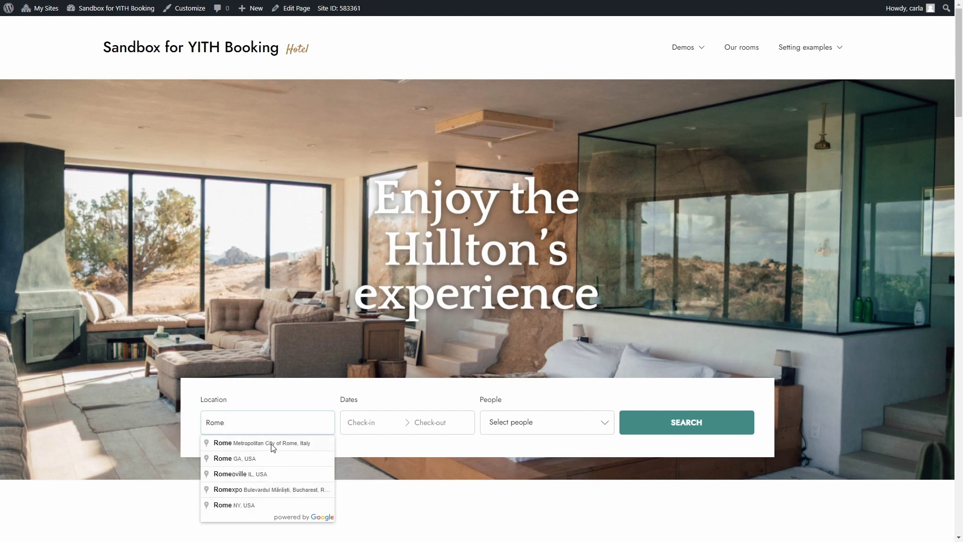
{"action": "left_click", "coordinate": [273, 445]}
{"action": "left_click", "coordinate": [370, 428]}
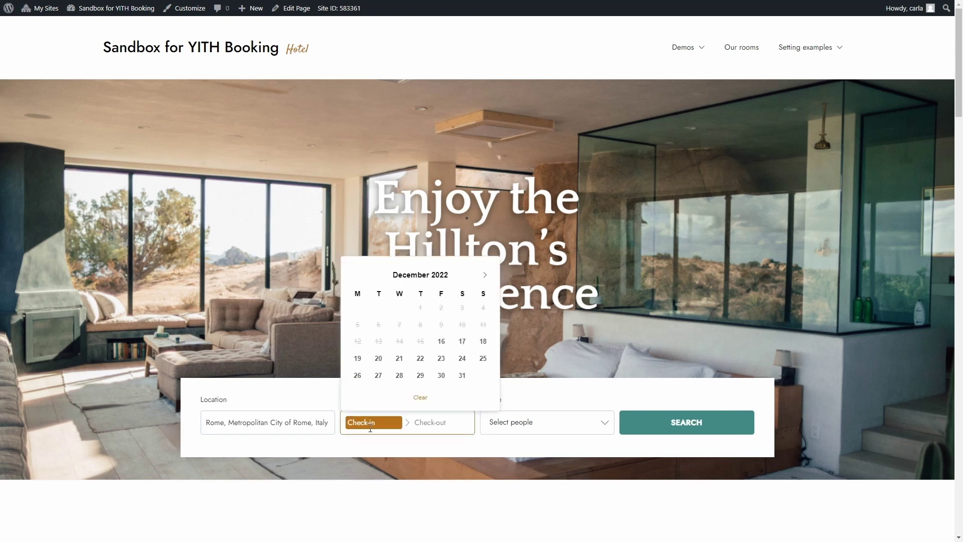
{"action": "left_click", "coordinate": [441, 342]}
{"action": "left_click", "coordinate": [529, 342]}
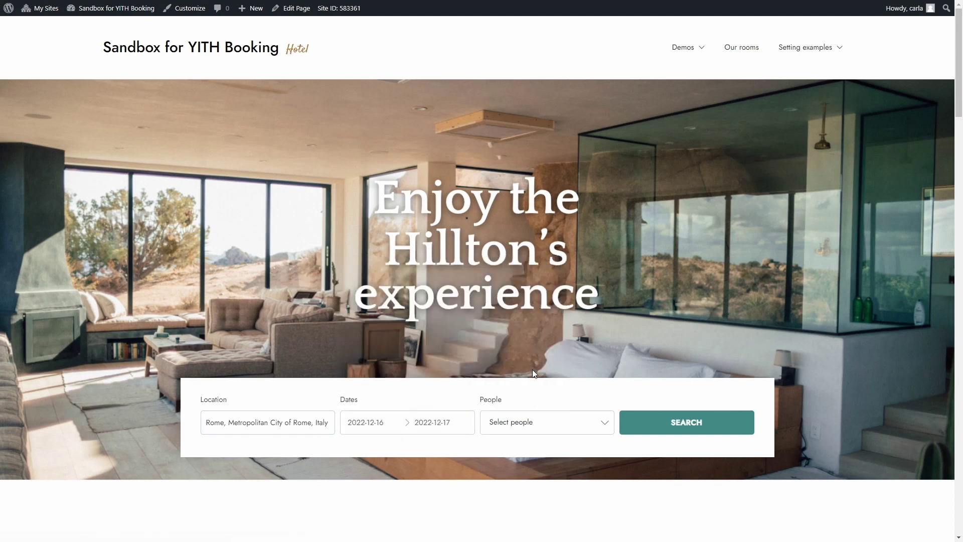
{"action": "left_click", "coordinate": [527, 424]}
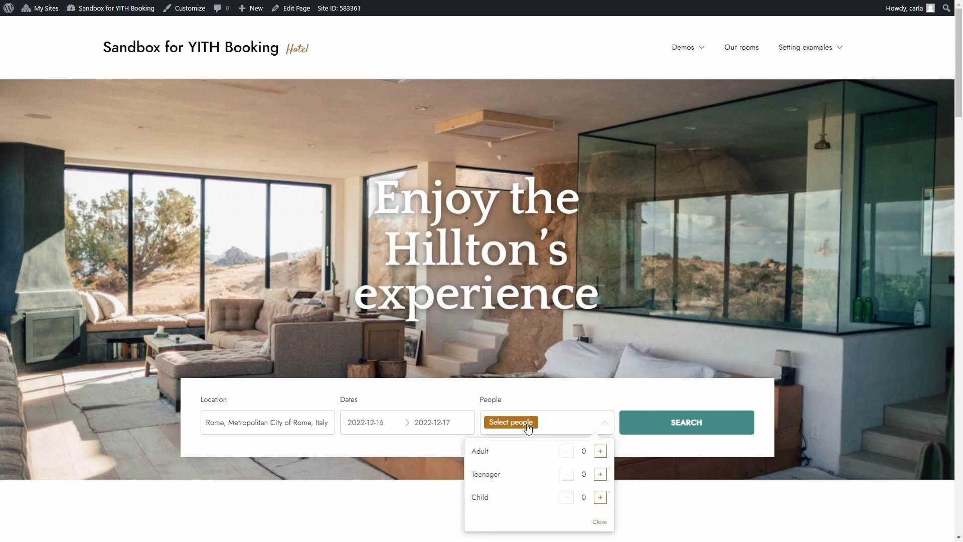
{"action": "left_click", "coordinate": [600, 452]}
{"action": "left_click", "coordinate": [601, 451]}
{"action": "left_click", "coordinate": [601, 497]}
{"action": "left_click", "coordinate": [559, 398]}
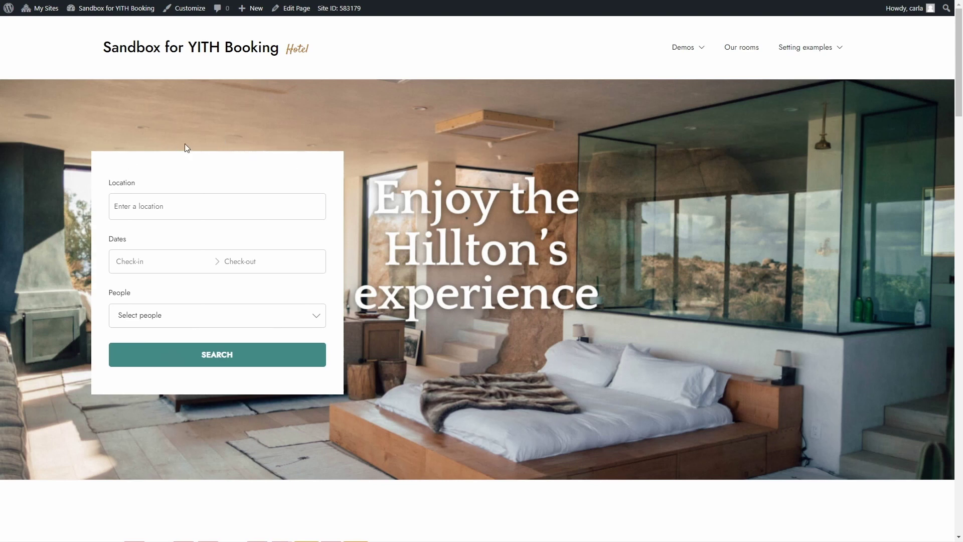
Search the vertical form for Rome, Italy, check-in and check-out 22 December, 2 adults and 1 child
{"action": "left_click", "coordinate": [122, 210]}
{"action": "type", "text": "Rome"}
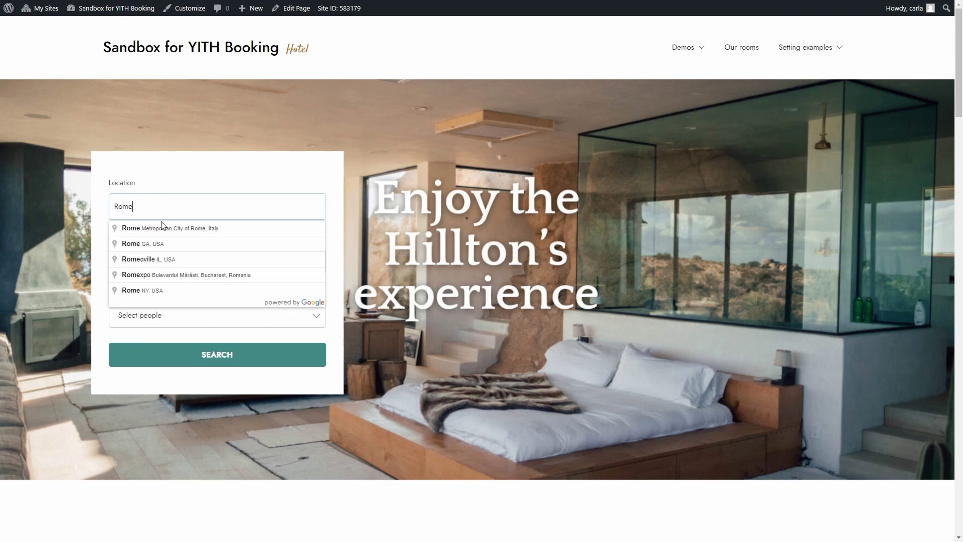
{"action": "left_click", "coordinate": [164, 225]}
{"action": "left_click", "coordinate": [155, 254]}
{"action": "left_click", "coordinate": [183, 375]}
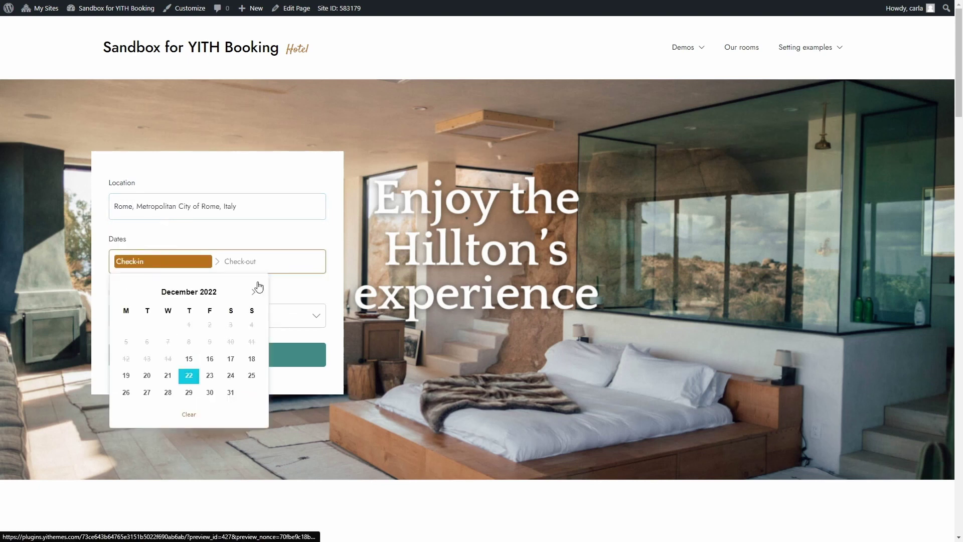
{"action": "left_click", "coordinate": [297, 375]}
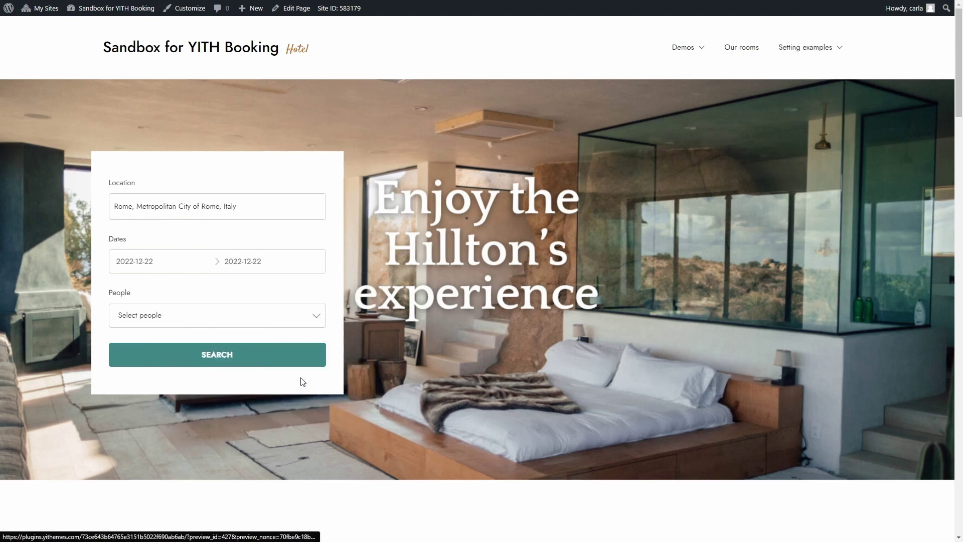
{"action": "left_click", "coordinate": [173, 322]}
{"action": "left_click", "coordinate": [311, 344]}
{"action": "left_click", "coordinate": [312, 344]}
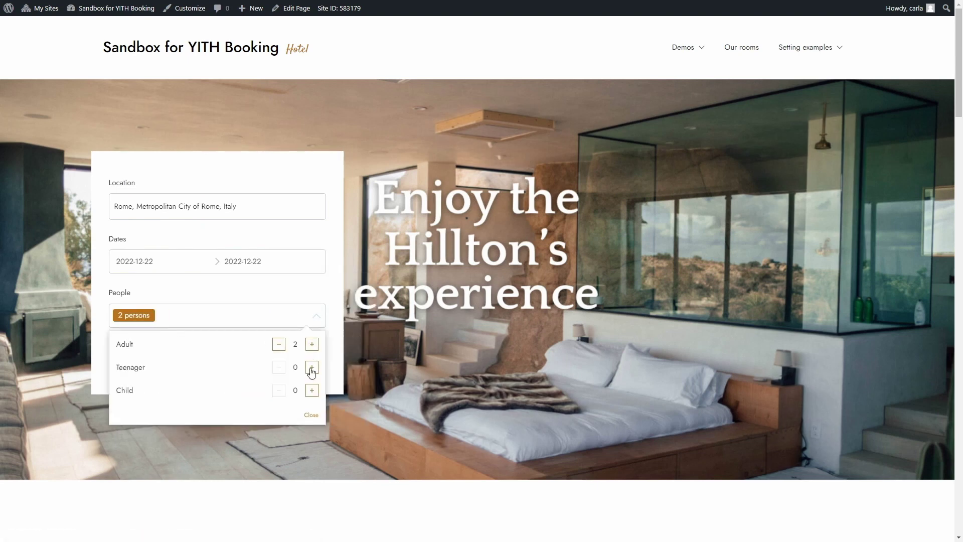
{"action": "left_click", "coordinate": [311, 391]}
{"action": "left_click", "coordinate": [264, 287]}
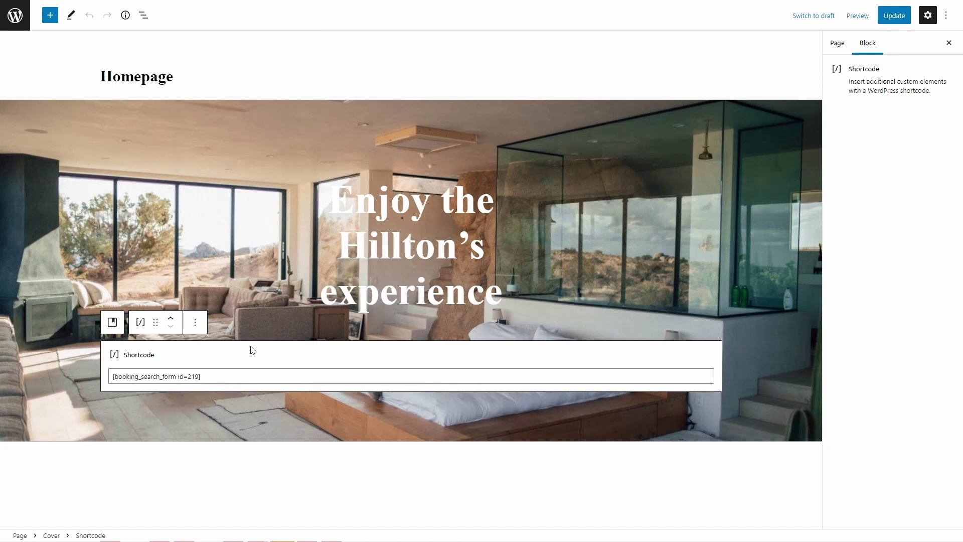
Remove the shortcode block, set the page sidebar to Right with Default Sidebar, and update
{"action": "left_click", "coordinate": [195, 322]}
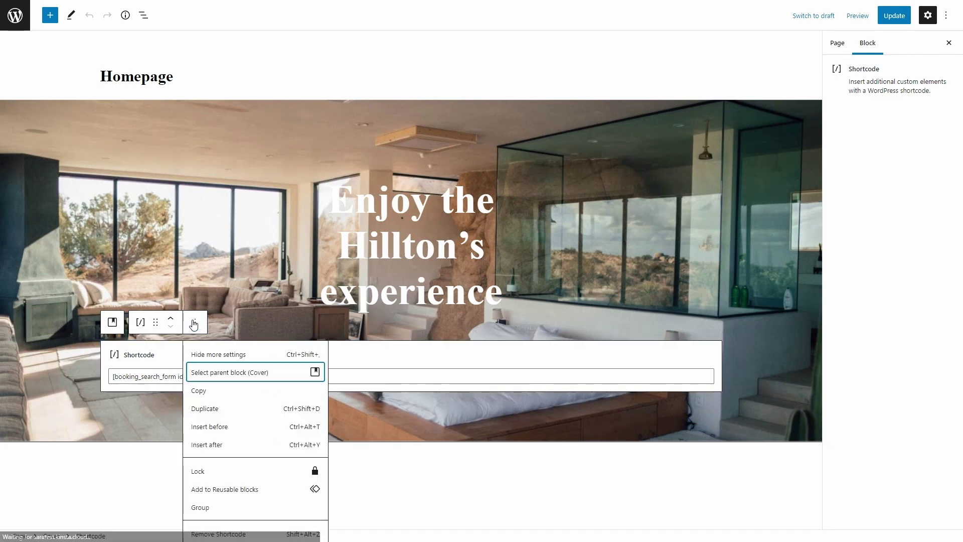
{"action": "left_click", "coordinate": [226, 534]}
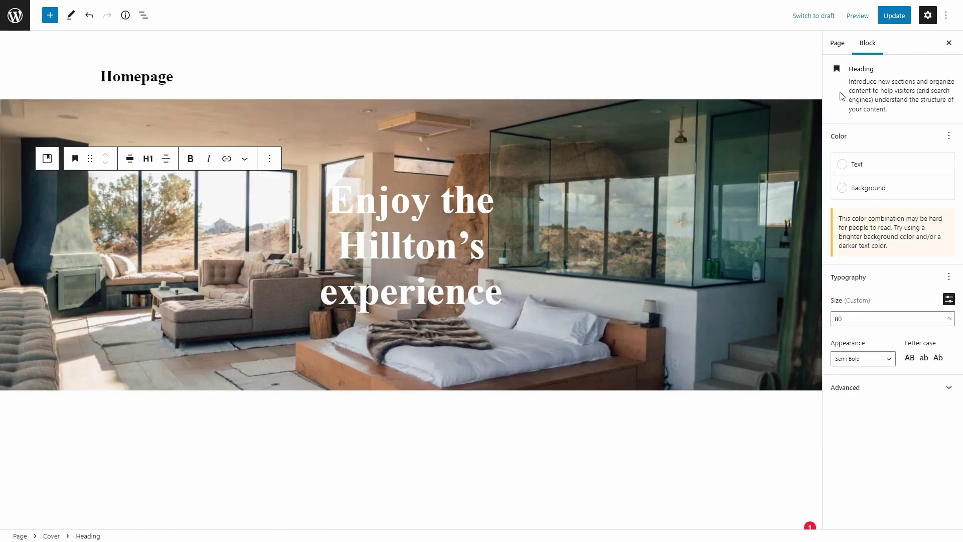
{"action": "left_click", "coordinate": [838, 43]}
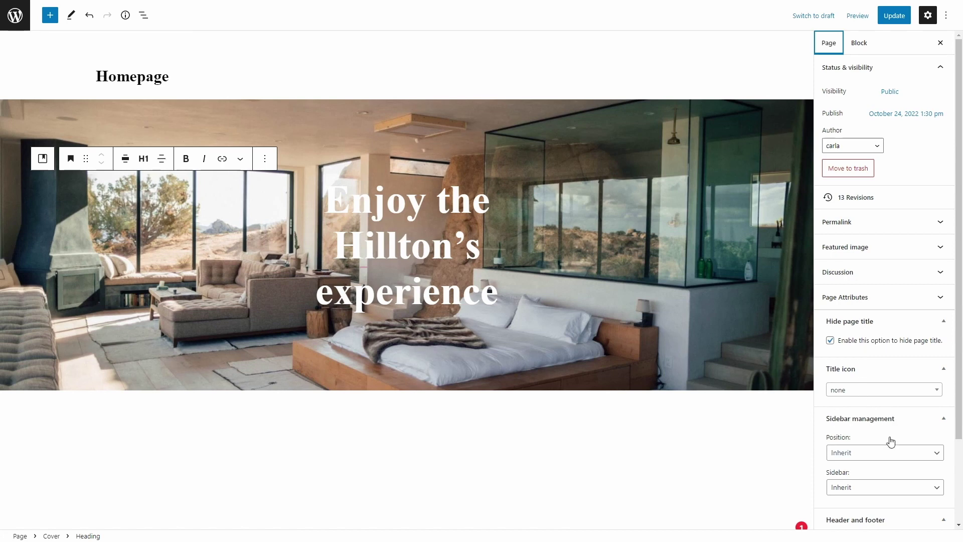
{"action": "scroll", "coordinate": [890, 452], "scroll_direction": "down", "scroll_amount": 1}
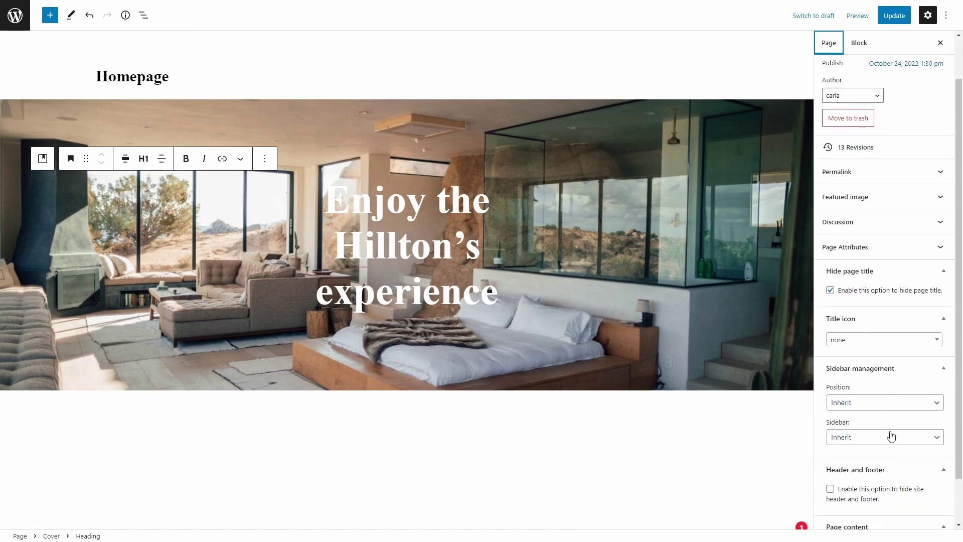
{"action": "left_click", "coordinate": [903, 406]}
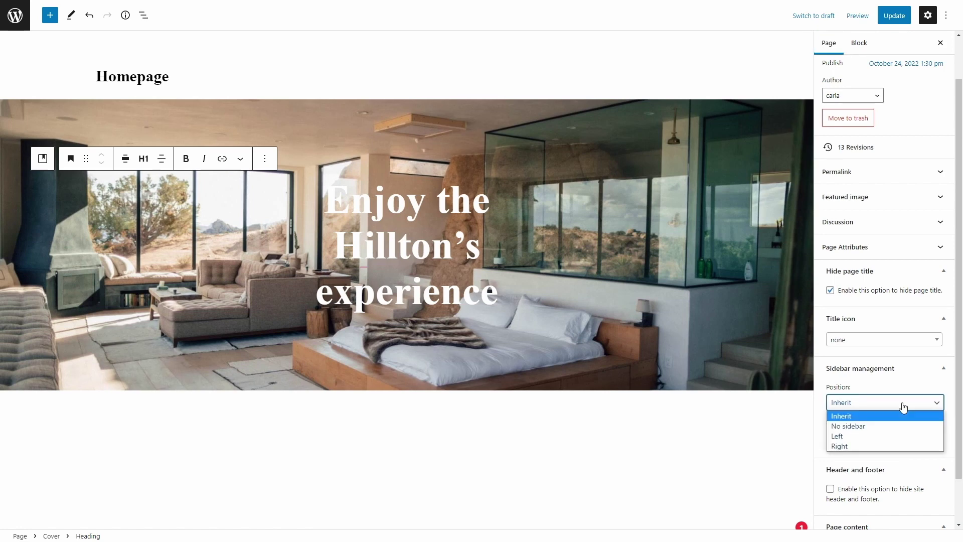
{"action": "left_click", "coordinate": [862, 447]}
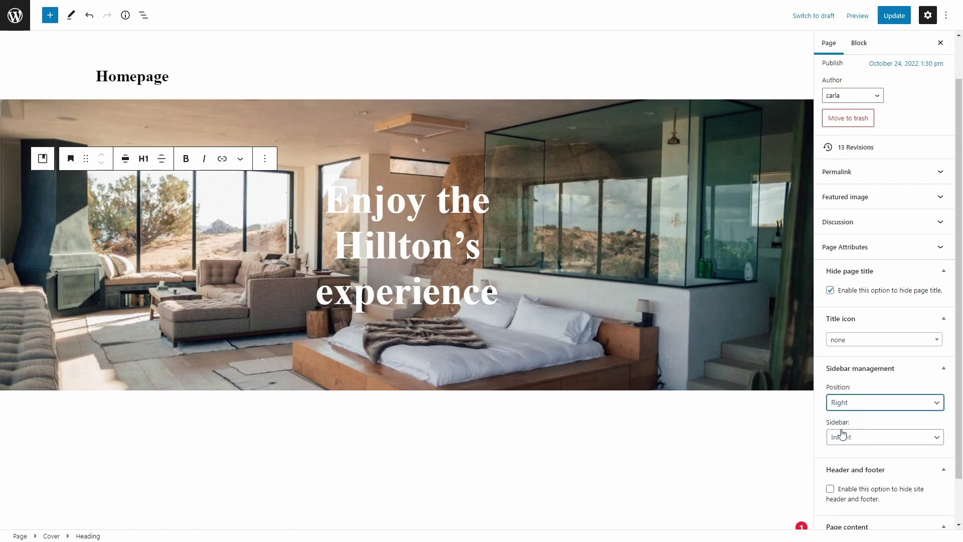
{"action": "left_click", "coordinate": [843, 435]}
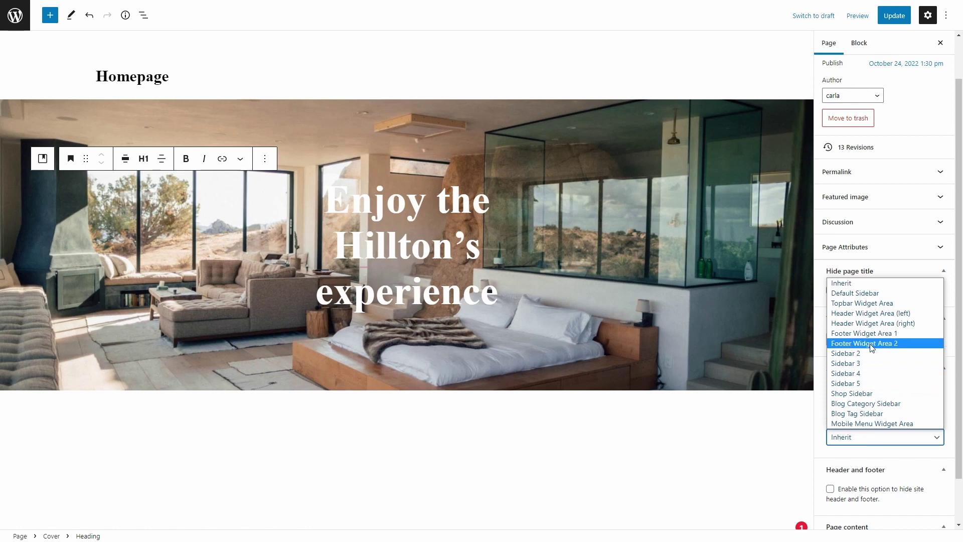
{"action": "left_click", "coordinate": [871, 295]}
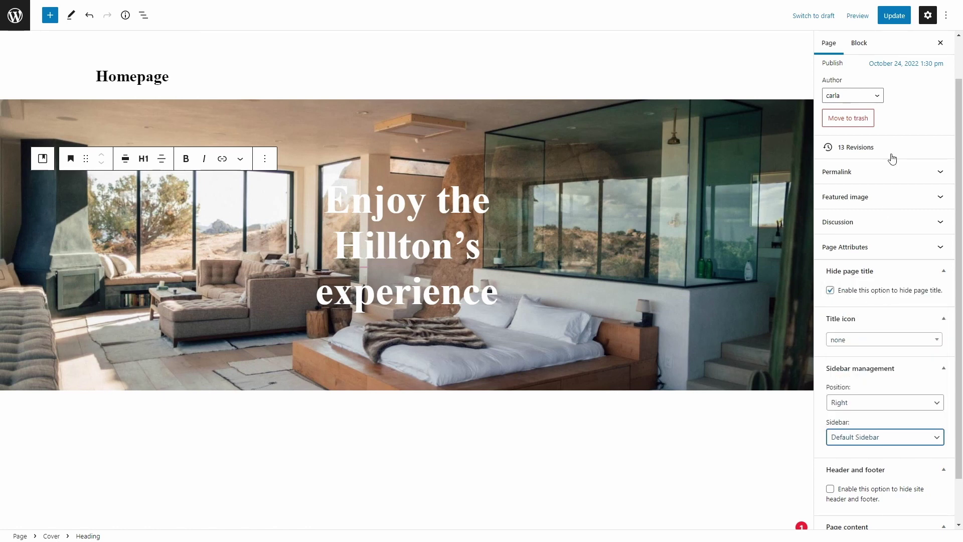
{"action": "left_click", "coordinate": [898, 13]}
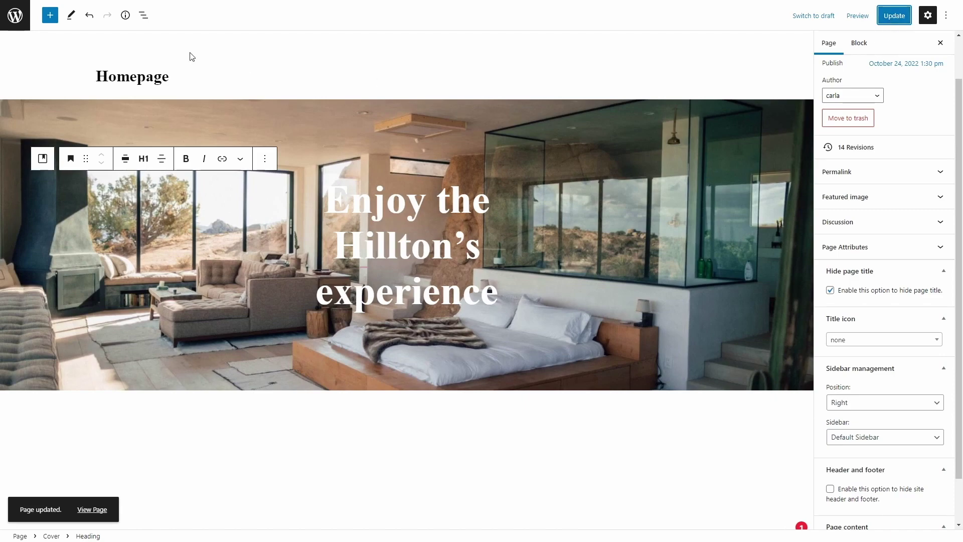
Leave the block editor and go to Appearance > Widgets
{"action": "left_click", "coordinate": [7, 21]}
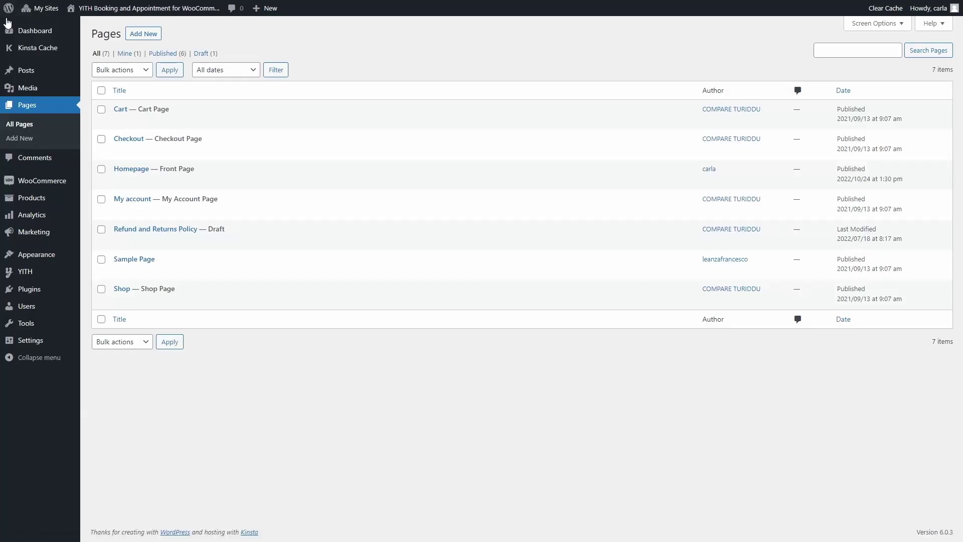
{"action": "mouse_move", "coordinate": [64, 260]}
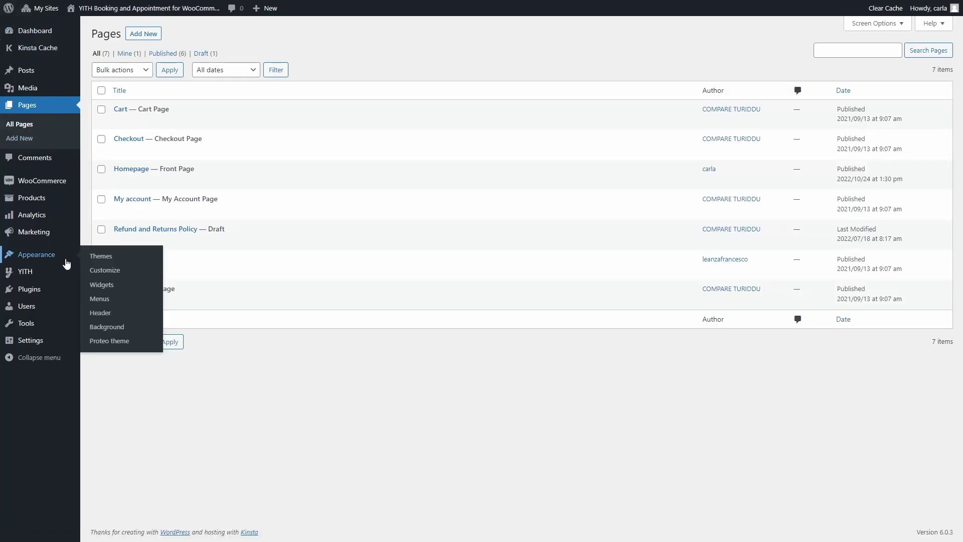
{"action": "left_click", "coordinate": [100, 285]}
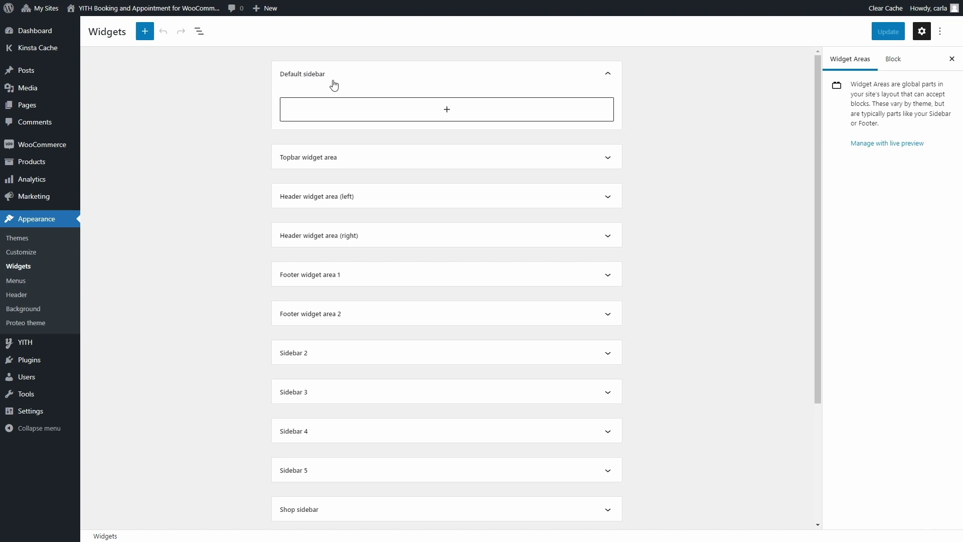
Insert a Booking Search Form widget in the Default sidebar using Homepage search form, then update
{"action": "left_click", "coordinate": [434, 110]}
{"action": "type", "text": "Booking Search Form"}
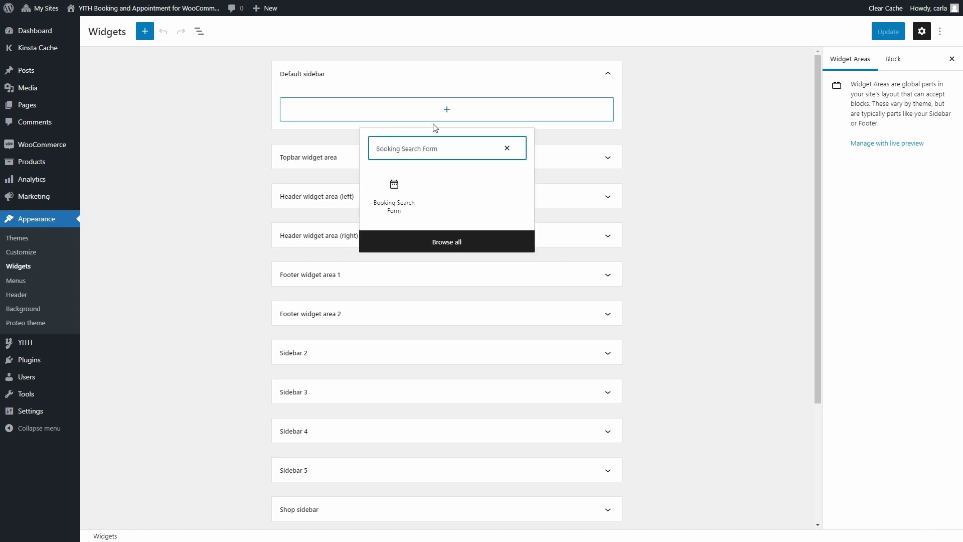
{"action": "left_click", "coordinate": [402, 201]}
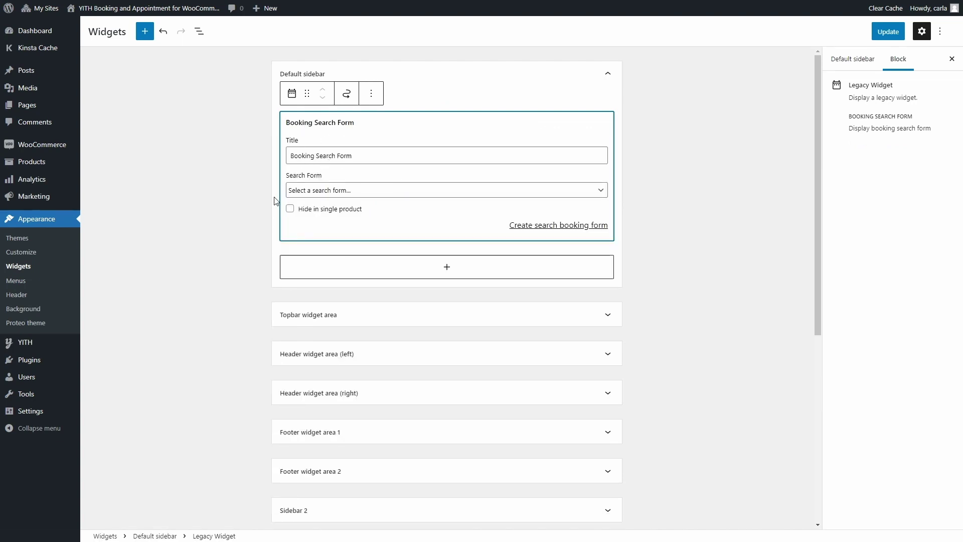
{"action": "left_click", "coordinate": [365, 194]}
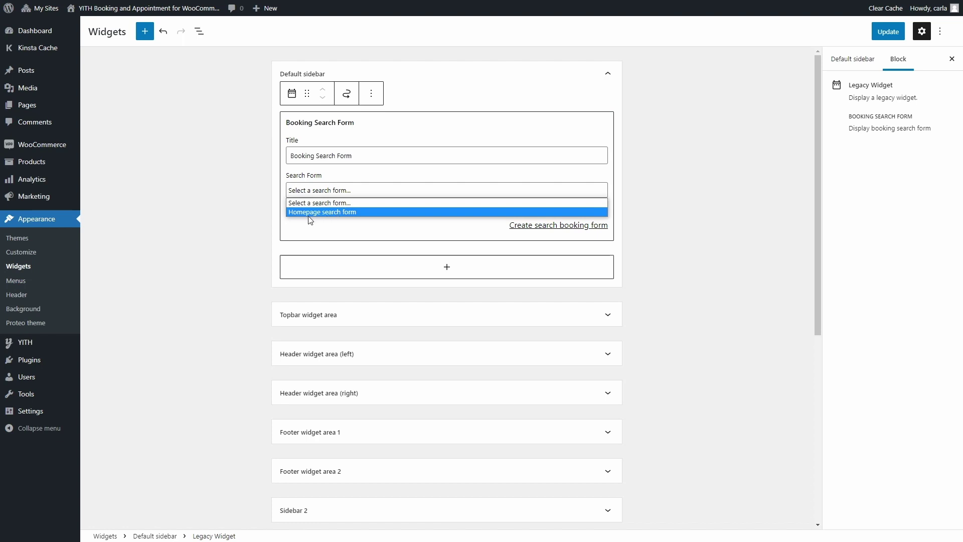
{"action": "left_click", "coordinate": [358, 215]}
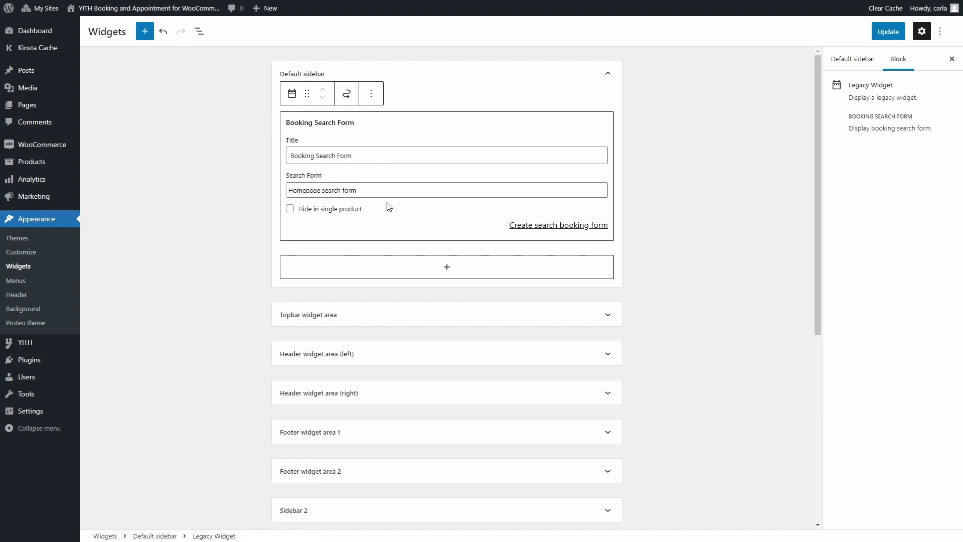
{"action": "left_click", "coordinate": [887, 38]}
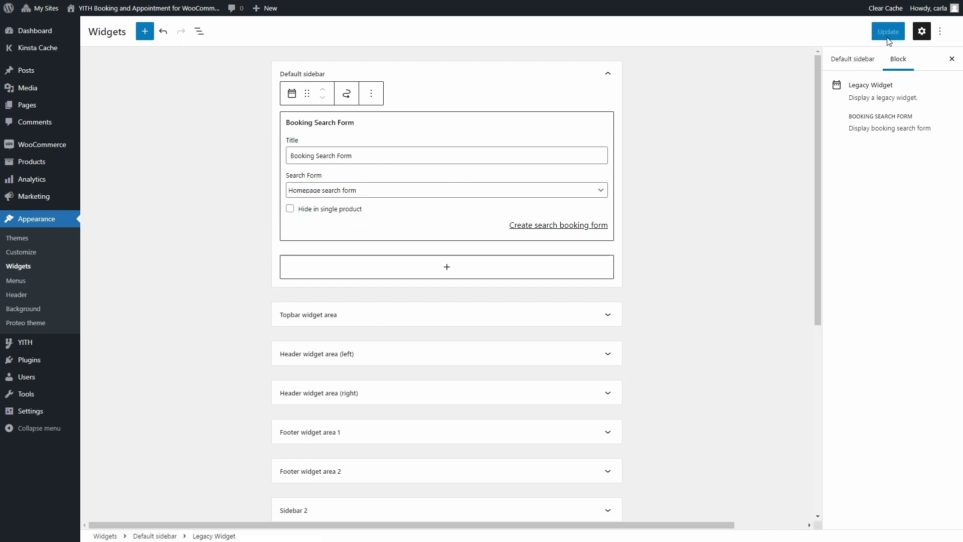